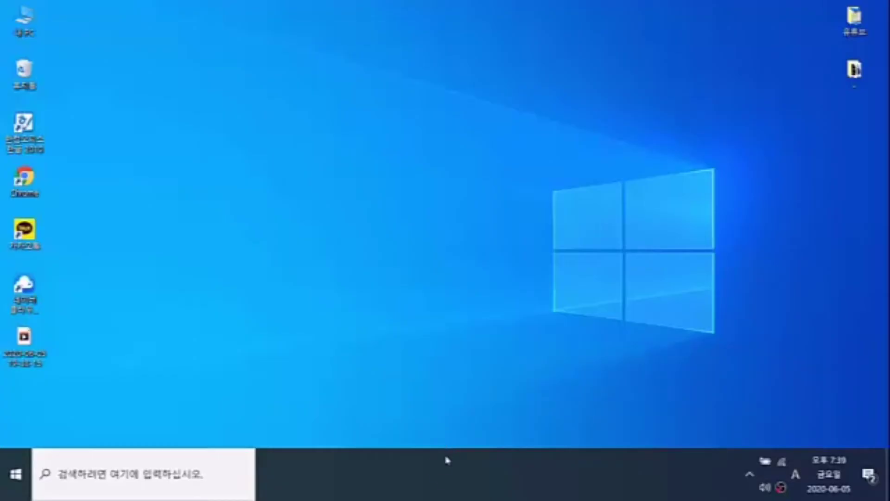
- Try to move the locked taskbar to the right edge of the desktop
click(445, 468)
click(444, 468)
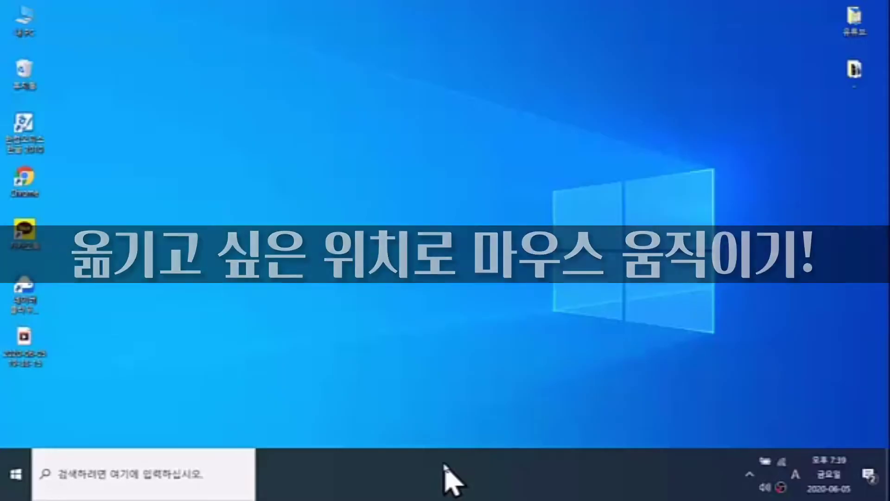
drag(533, 396, 716, 333)
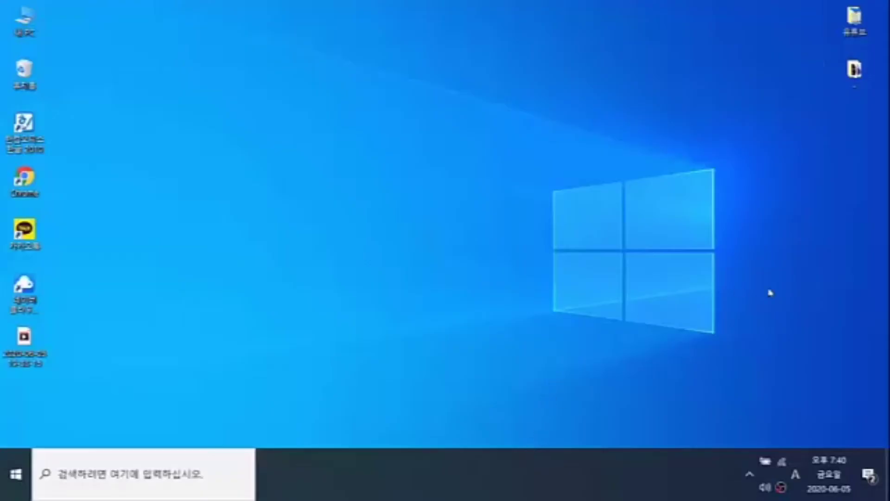
- Unlock the taskbar by turning off its lock option (작업 표시줄 잠금)
click(490, 464)
right_click(518, 465)
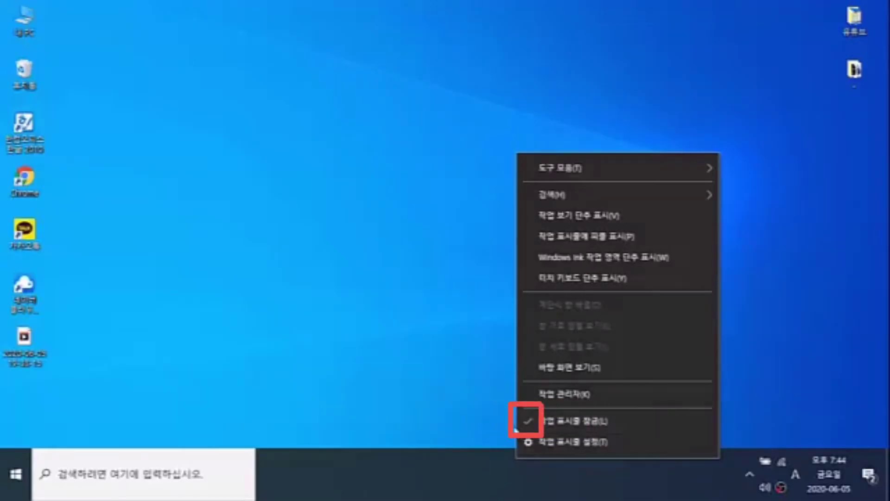
click(573, 421)
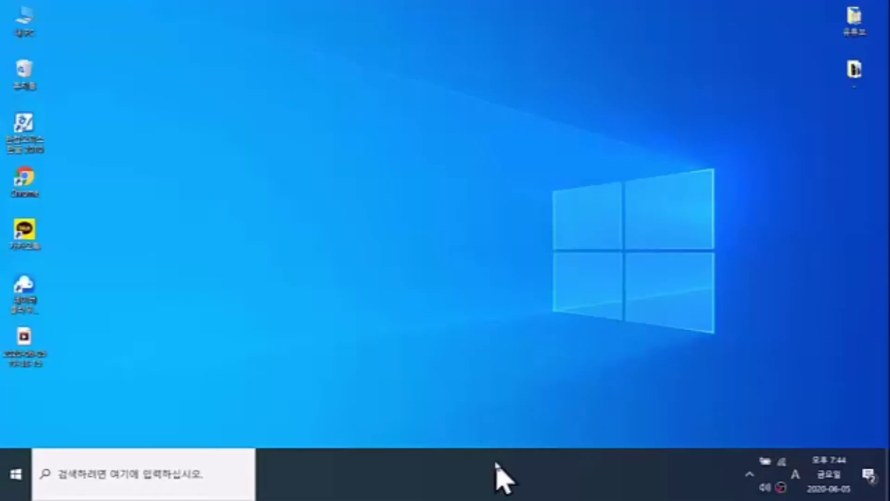
- Move the unlocked taskbar to the right edge of the desktop and back to the bottom edge
drag(495, 462, 805, 336)
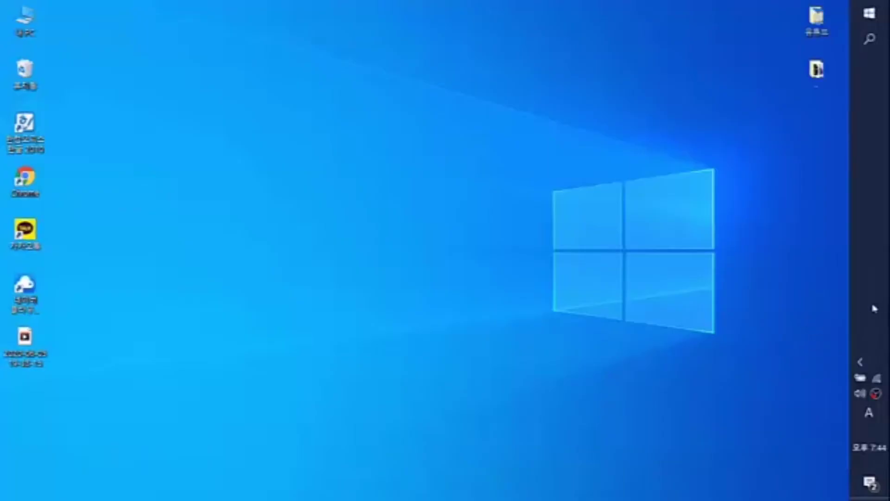
right_click(866, 272)
drag(796, 307, 674, 491)
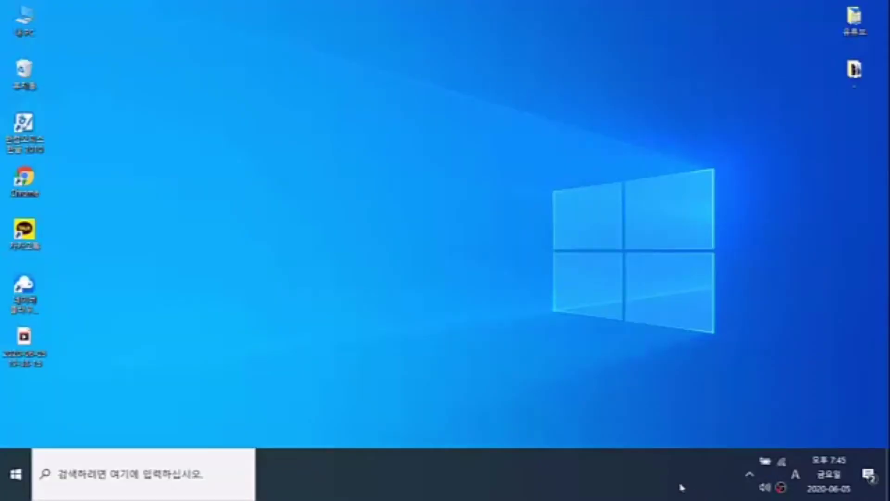
- Move the taskbar around the desktop to the left edge, the top edge and back to the bottom edge
drag(508, 473, 89, 348)
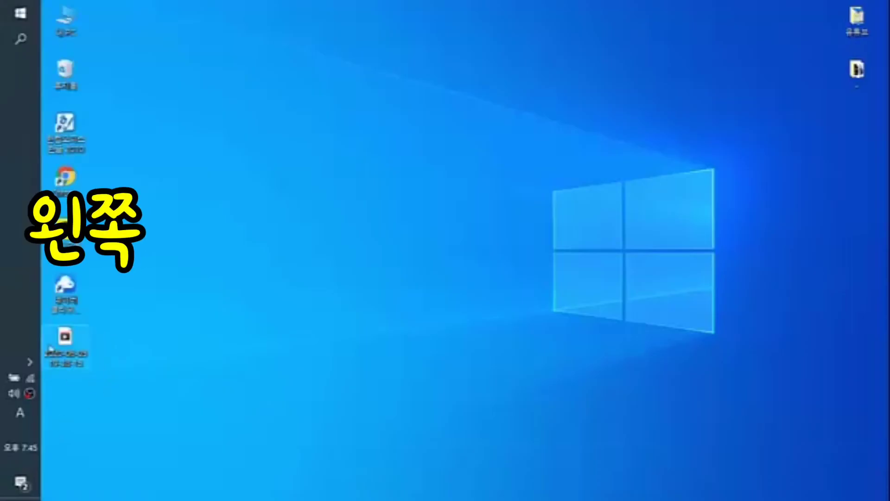
drag(8, 306, 294, 95)
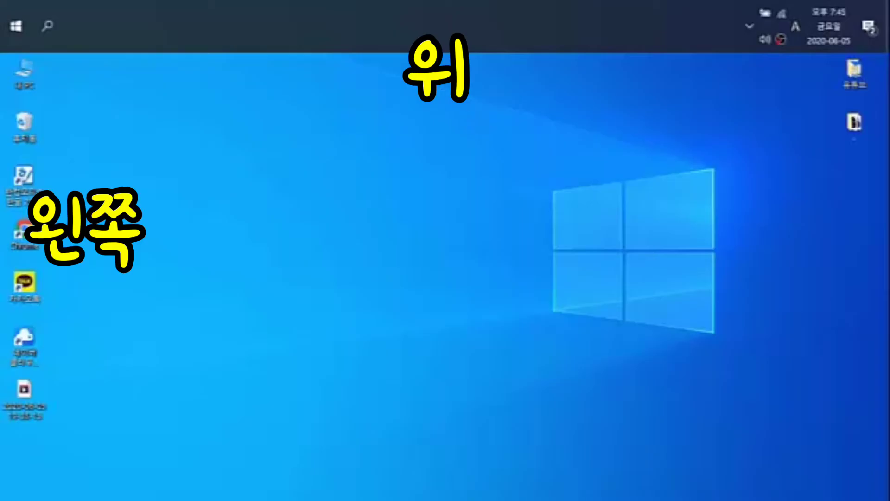
drag(462, 29, 614, 474)
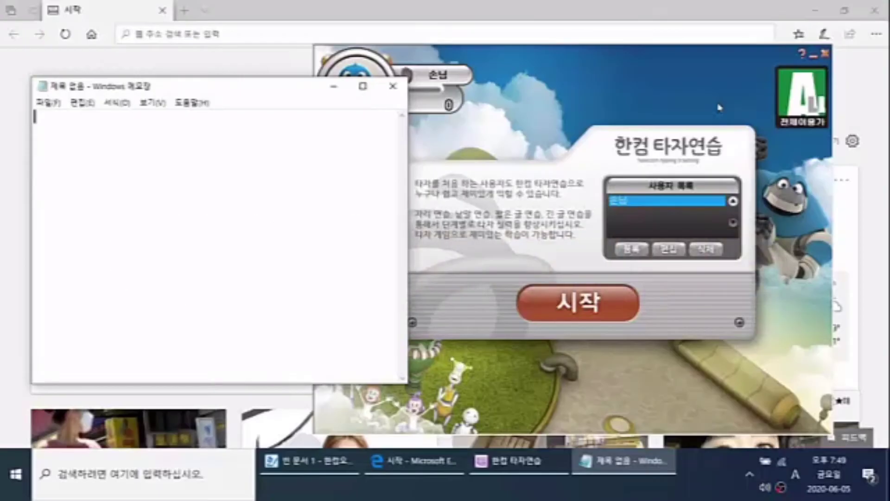
- Bring the 한컴 타자연습, Notepad, Microsoft Edge and 빈 문서 1 windows to the front in turn, shifting the first two slightly
drag(591, 63, 620, 59)
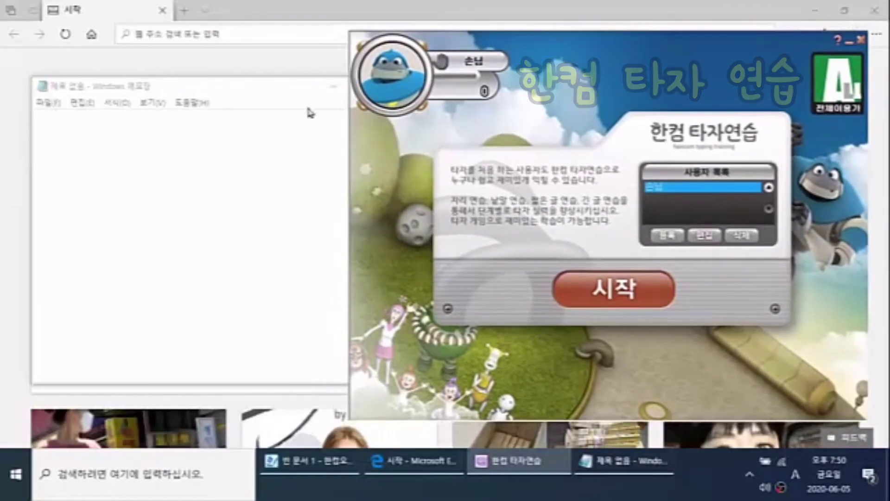
drag(297, 93, 347, 115)
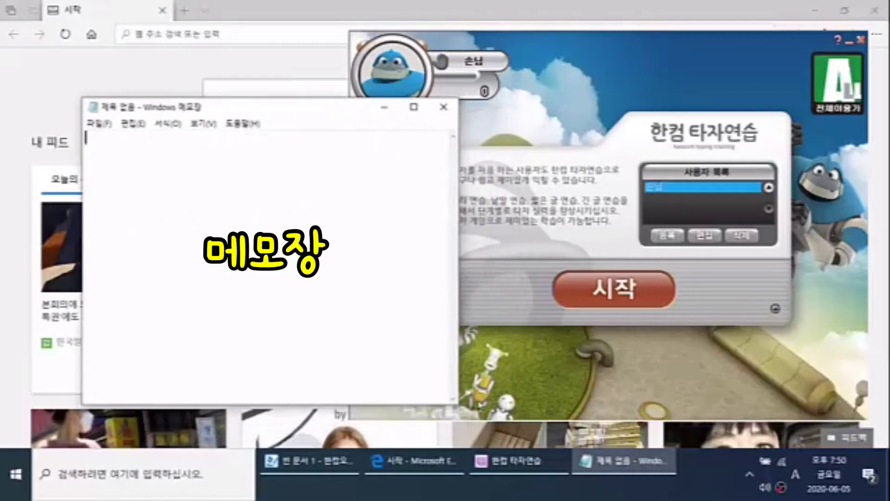
click(449, 7)
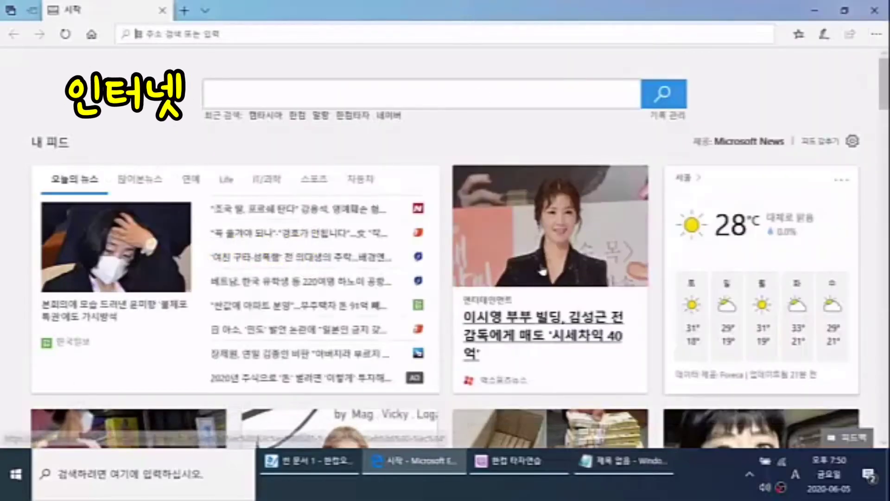
click(310, 461)
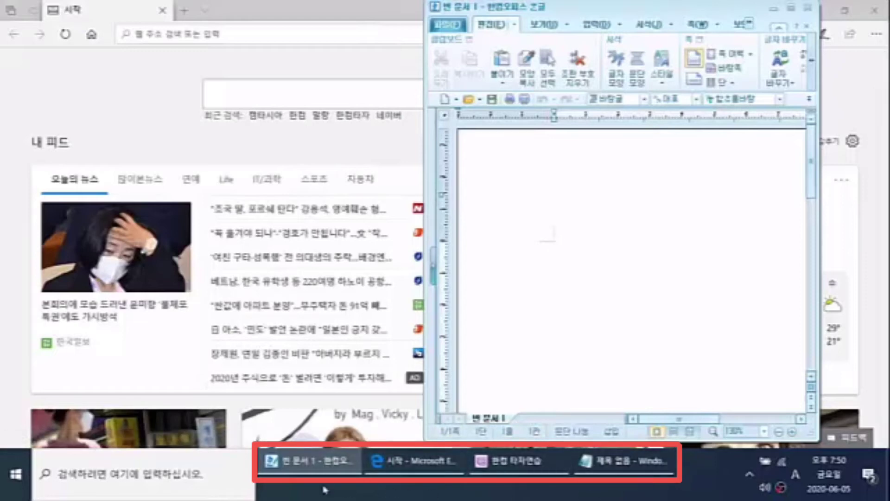
mouse_move(330, 469)
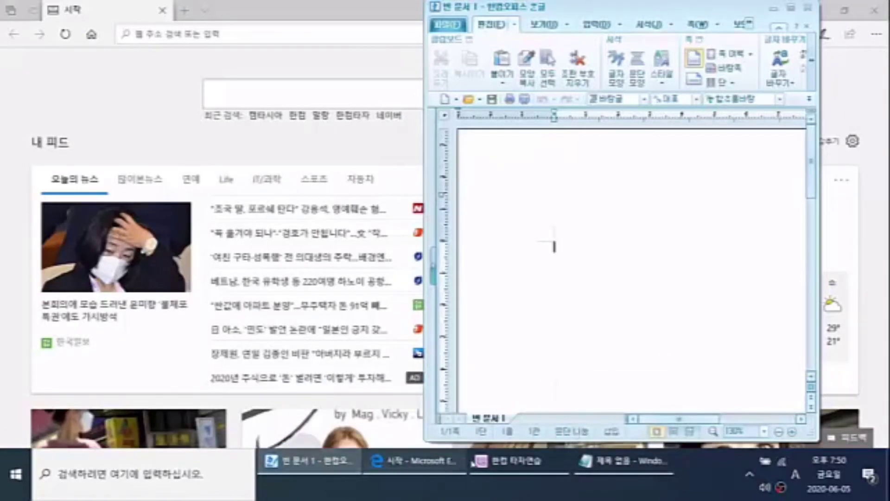
mouse_move(634, 464)
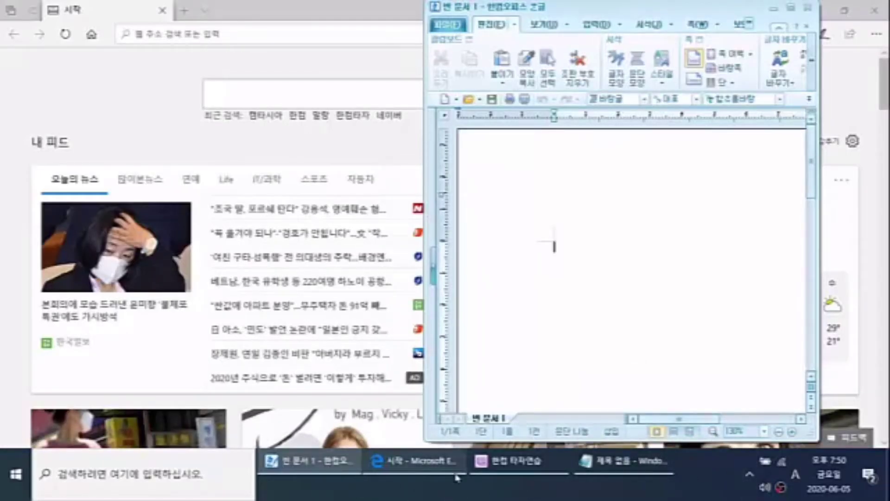
mouse_move(510, 474)
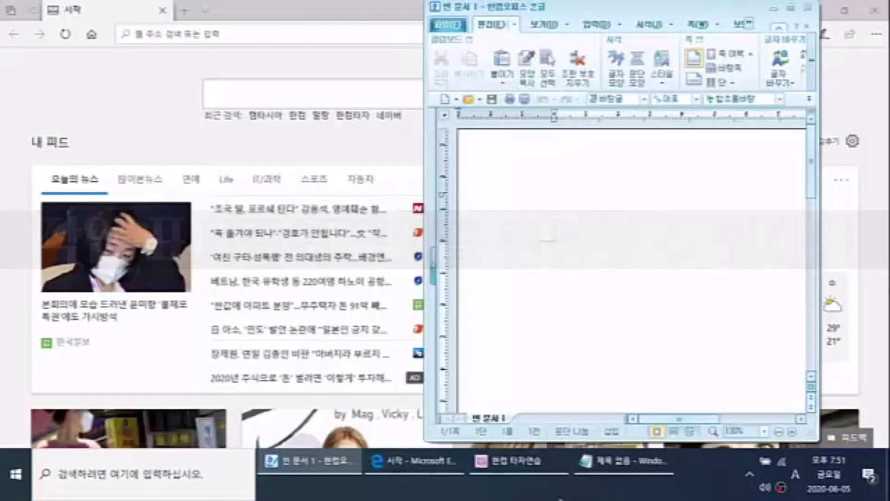
- Show the desktop, enlarge the taskbar upward to about twice its height, and reduce it to about one and a half times
key(super+d)
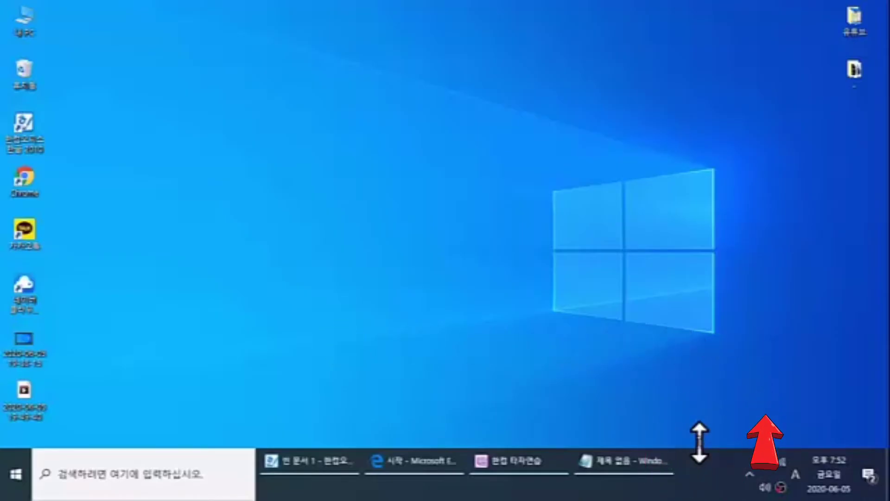
drag(703, 427, 699, 391)
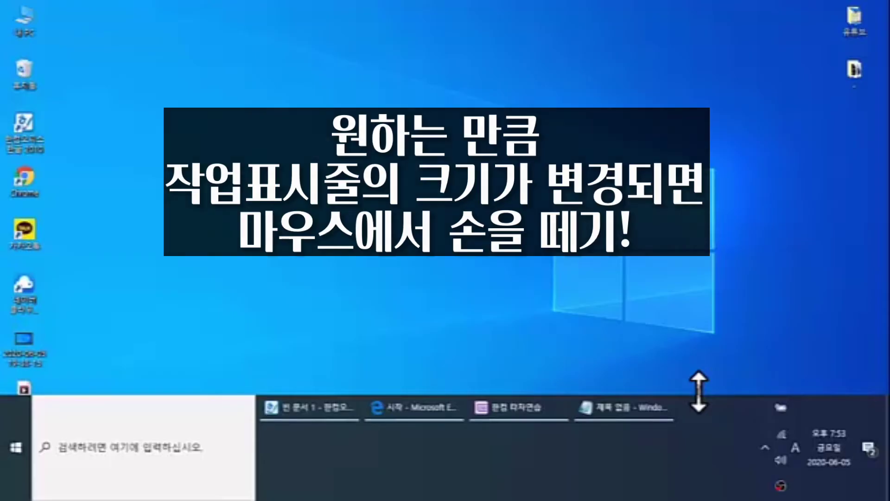
drag(699, 392, 700, 394)
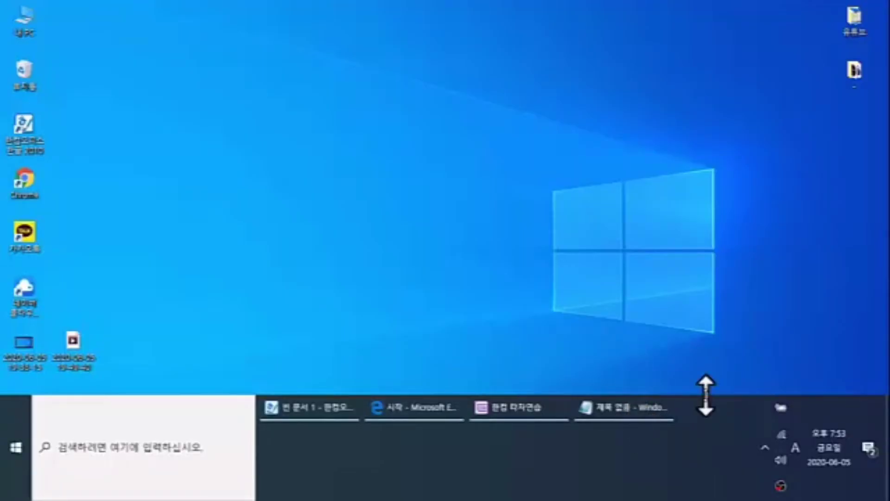
drag(706, 392, 703, 419)
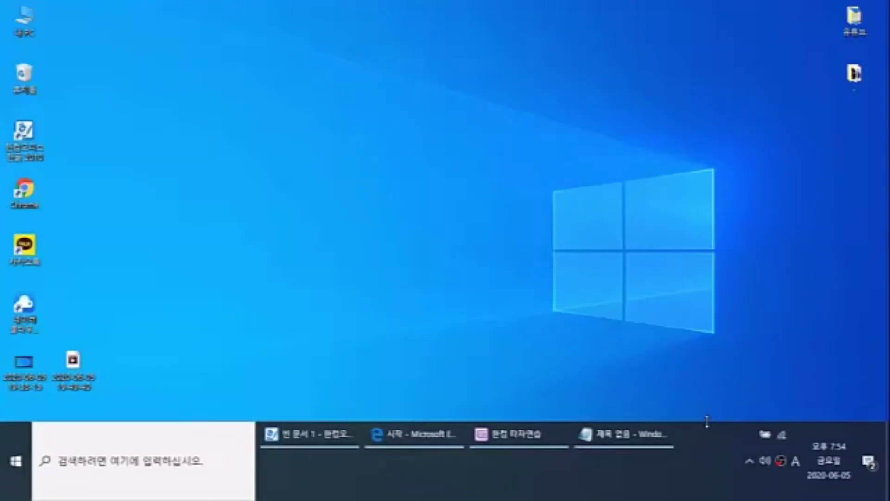
- Stretch the taskbar to over a third of the screen height and shrink it back to its original height
drag(705, 422, 700, 314)
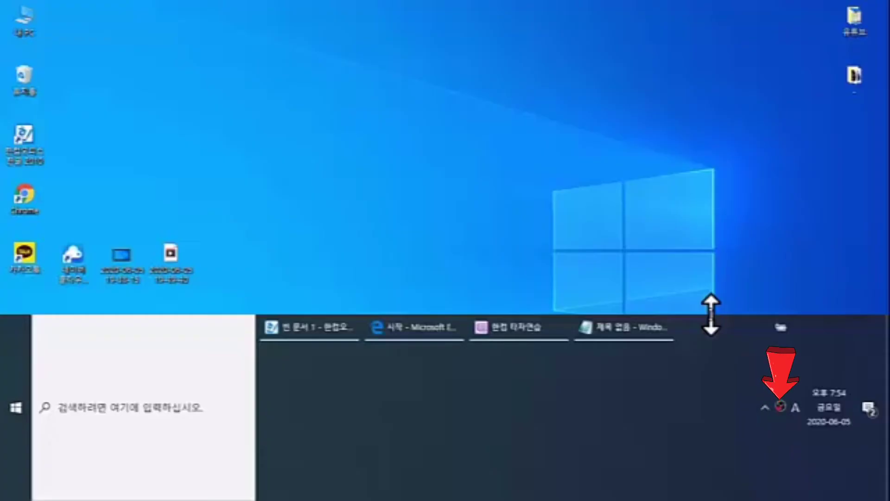
mouse_move(711, 314)
mouse_down()
mouse_move(722, 457)
mouse_move(706, 439)
mouse_up()
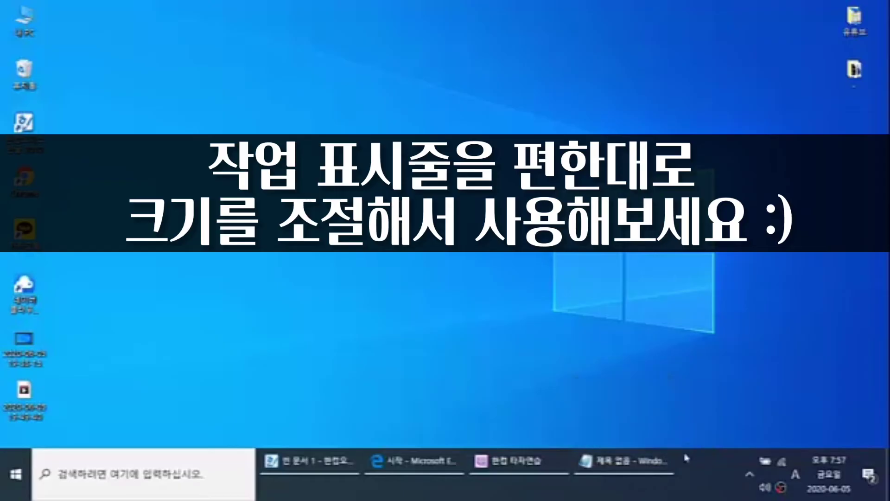
mouse_move(687, 448)
mouse_down()
mouse_move(685, 386)
mouse_move(689, 447)
mouse_up()
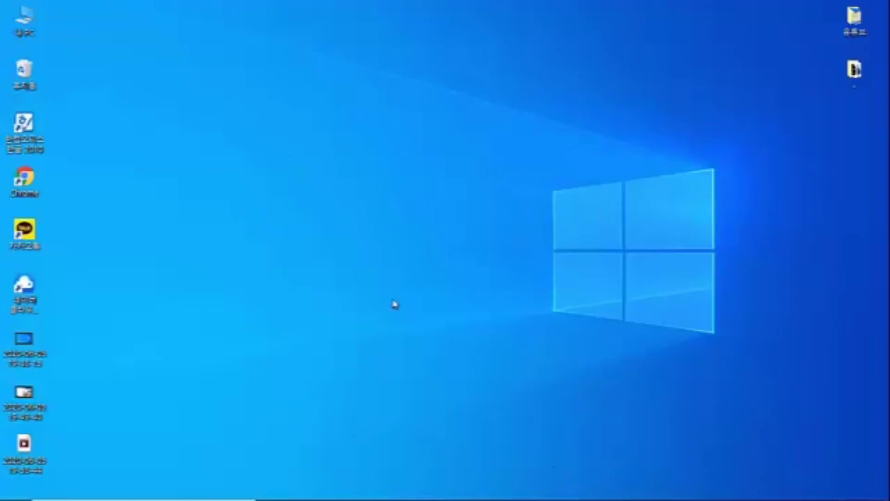
- Reveal the hidden taskbar and turn off its automatic hiding in desktop mode in the taskbar settings
mouse_move(157, 491)
mouse_move(644, 499)
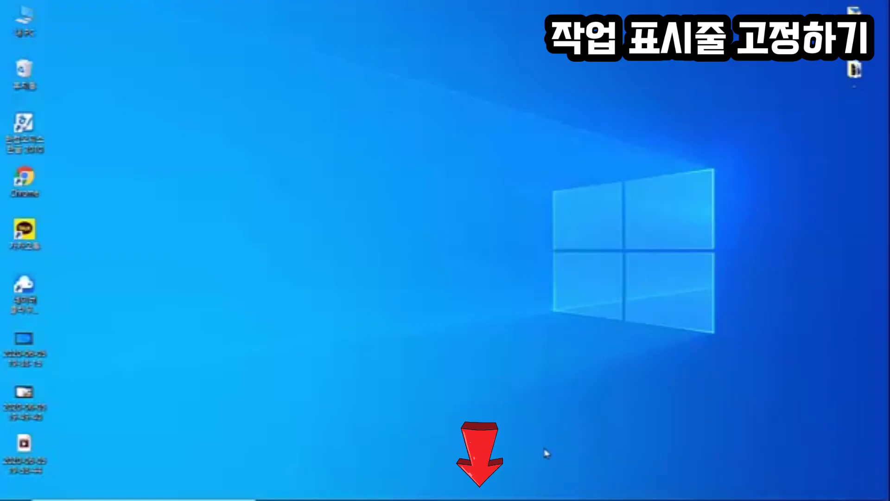
mouse_move(528, 499)
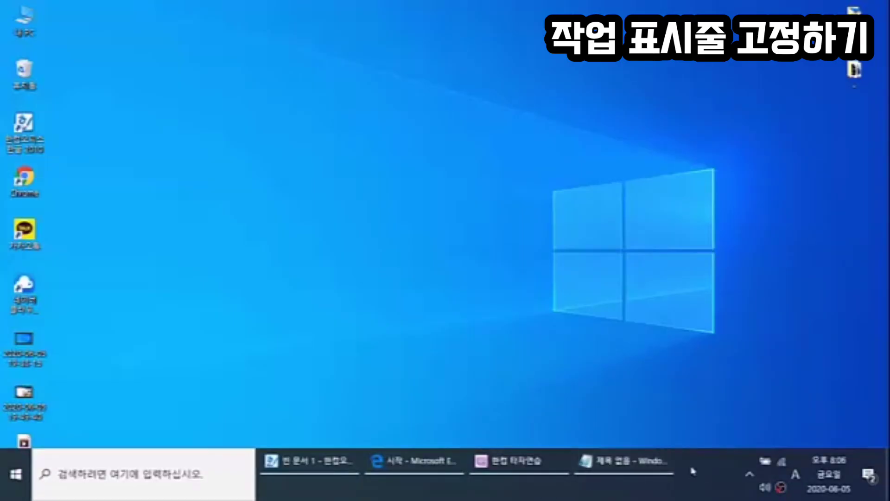
click(692, 471)
click(693, 471)
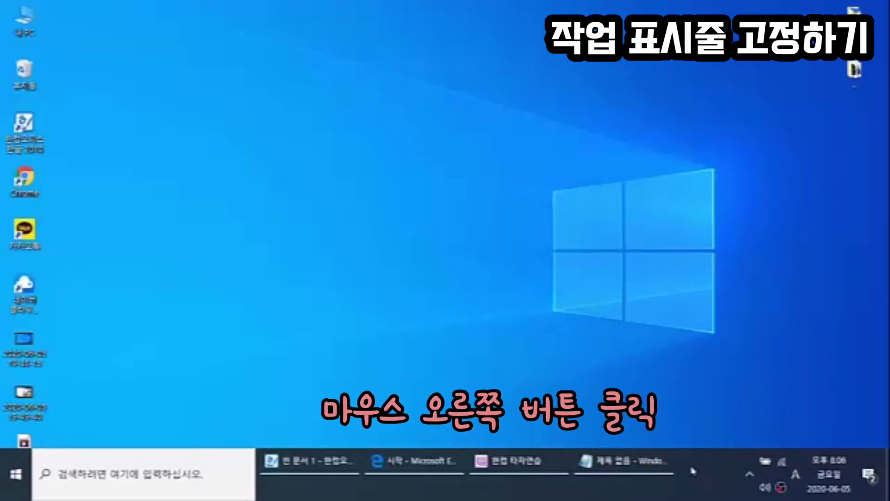
right_click(693, 471)
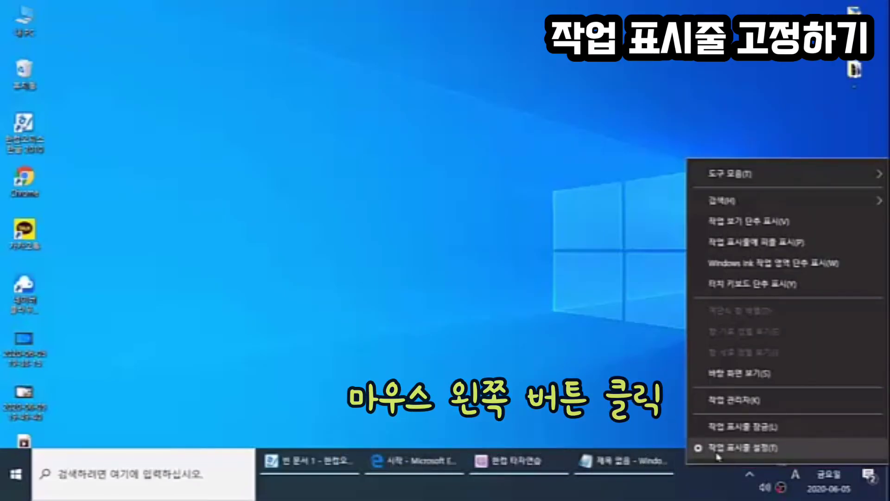
click(718, 455)
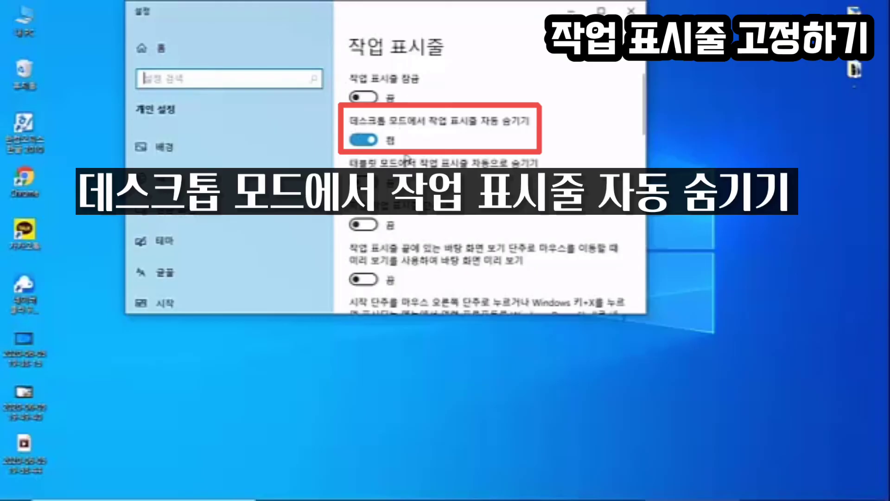
click(366, 134)
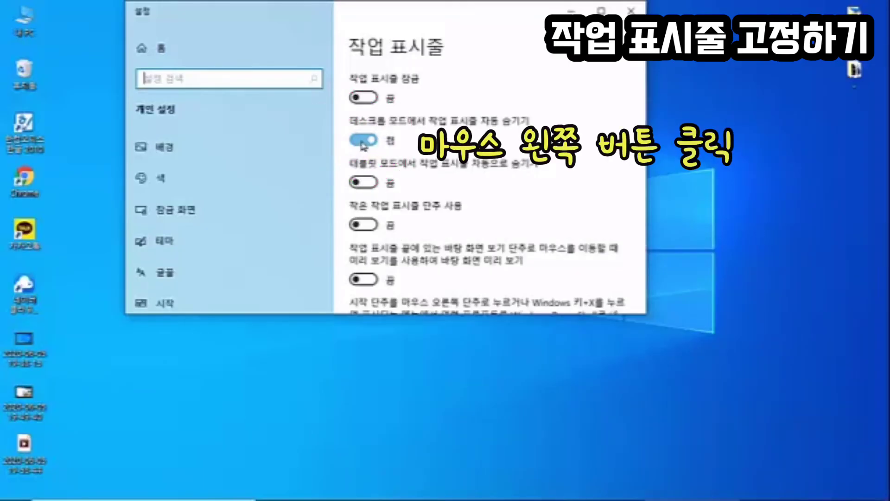
click(363, 140)
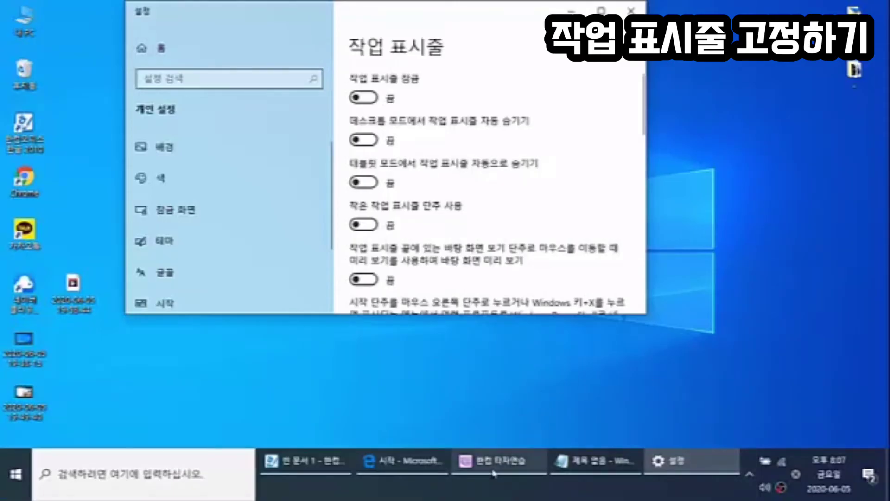
mouse_move(494, 474)
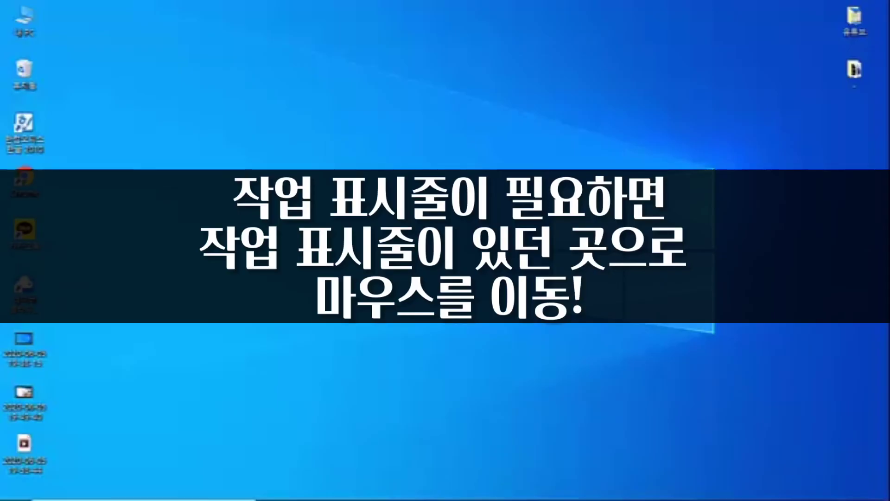
- Open the taskbar settings from the hidden taskbar, switch off automatic hiding in desktop mode, and close the settings window
mouse_move(445, 498)
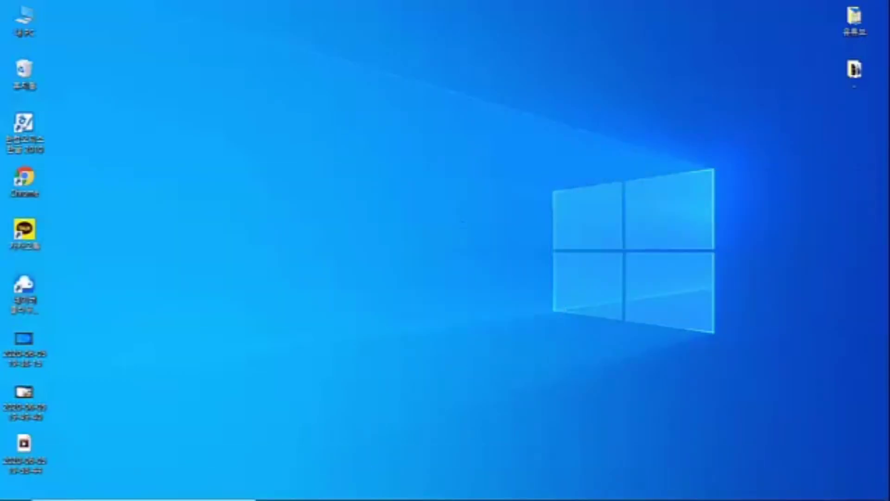
mouse_move(585, 500)
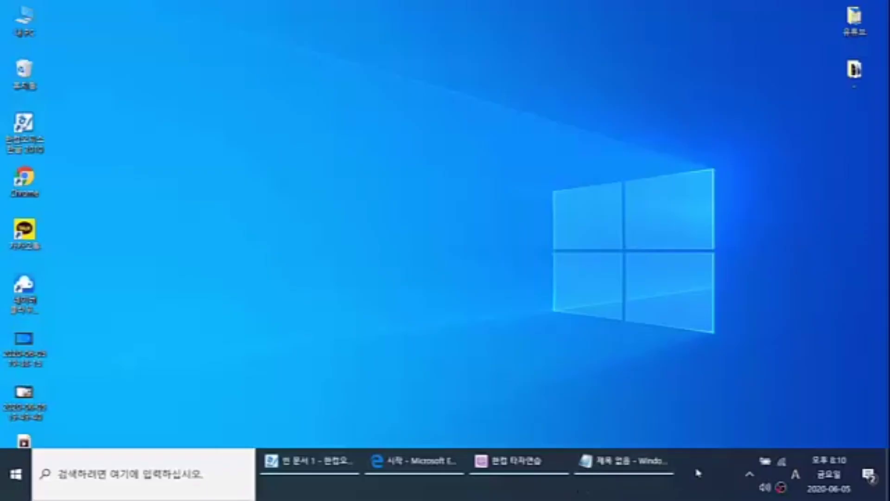
right_click(544, 485)
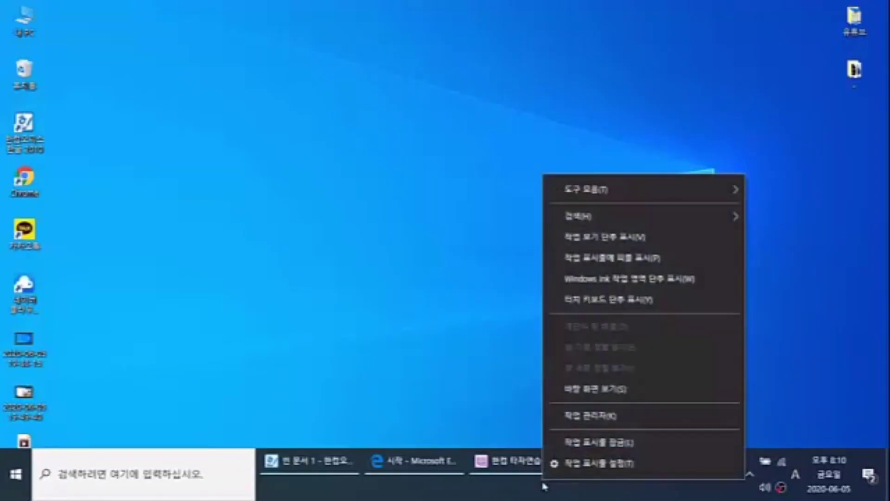
click(655, 466)
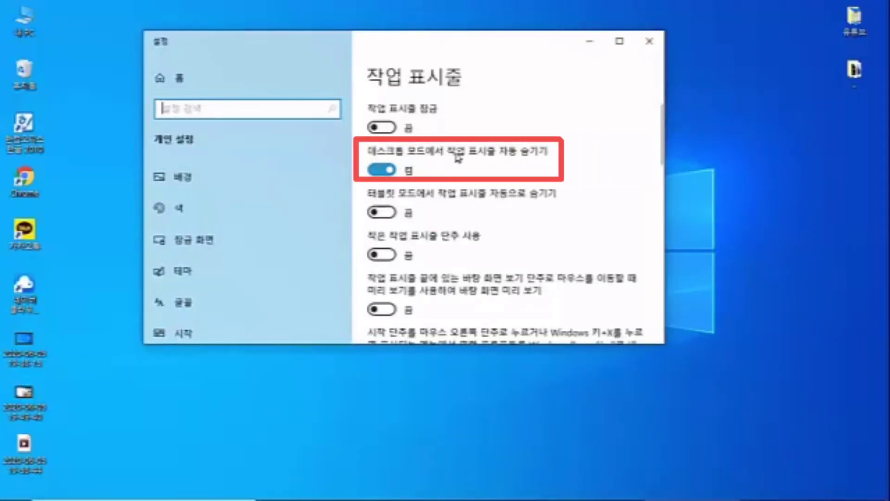
click(385, 175)
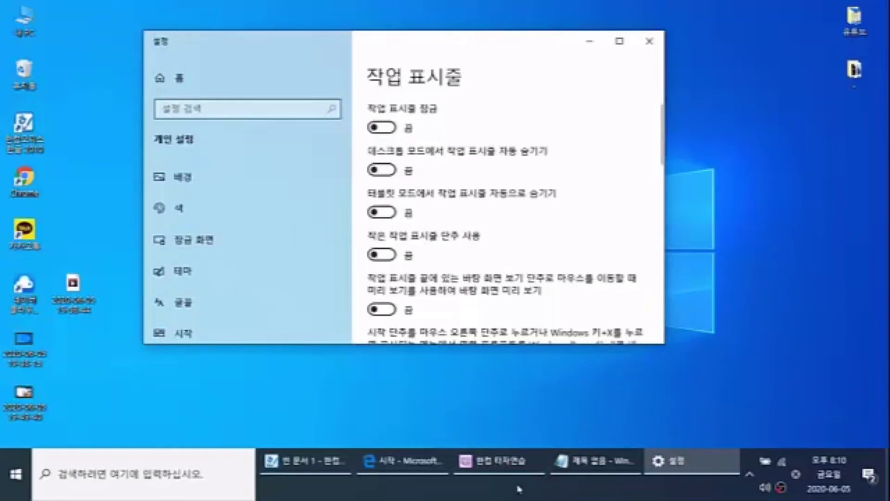
key(alt+F4)
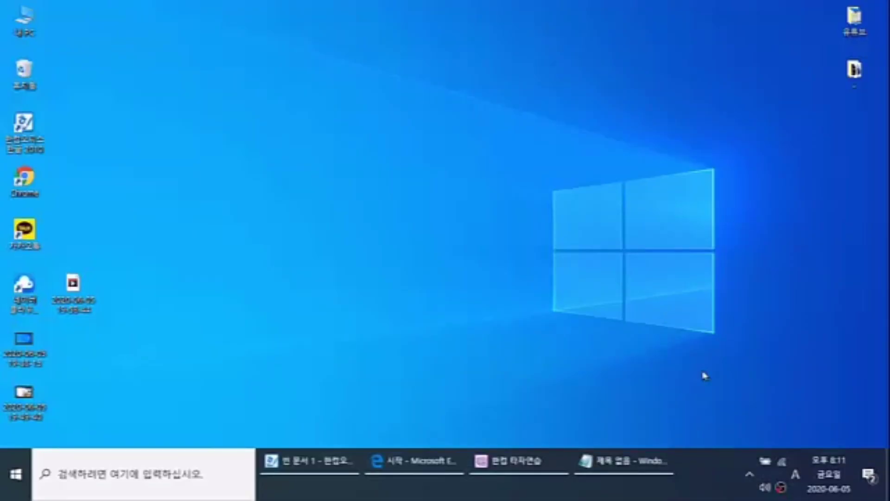
- Move the taskbar to the top edge of the desktop and return it to the bottom edge
drag(685, 480, 533, 19)
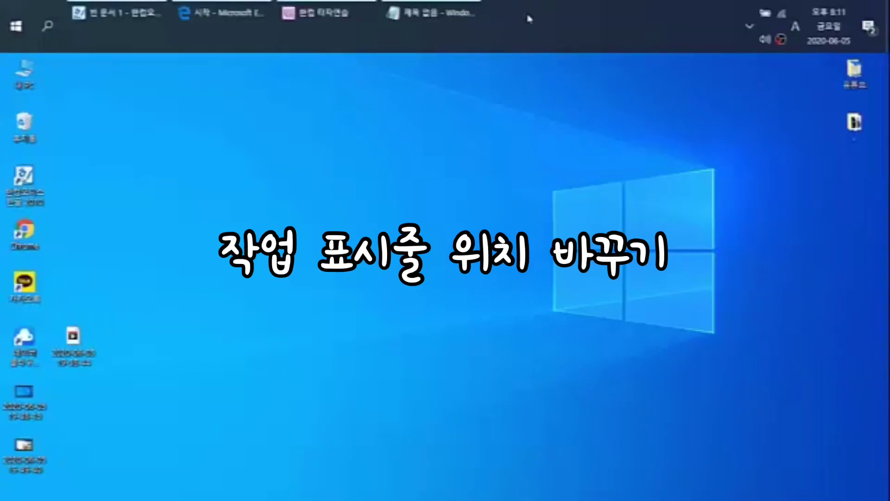
drag(602, 17, 376, 476)
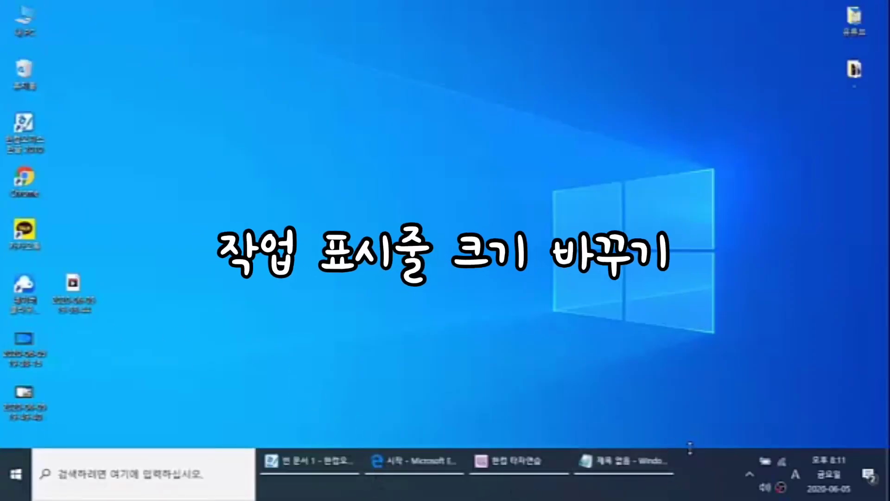
- Shrink the taskbar to a single row and move it to the desktop's right edge and back to the bottom edge
drag(690, 447, 710, 450)
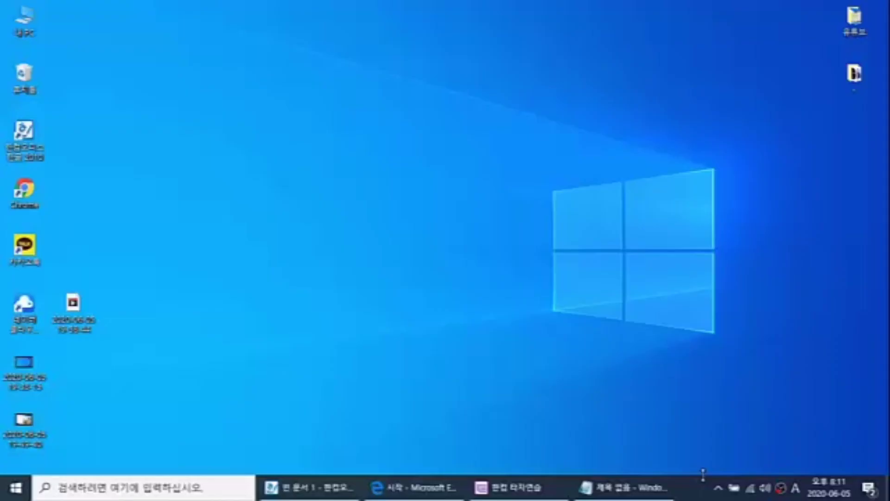
drag(700, 485, 821, 298)
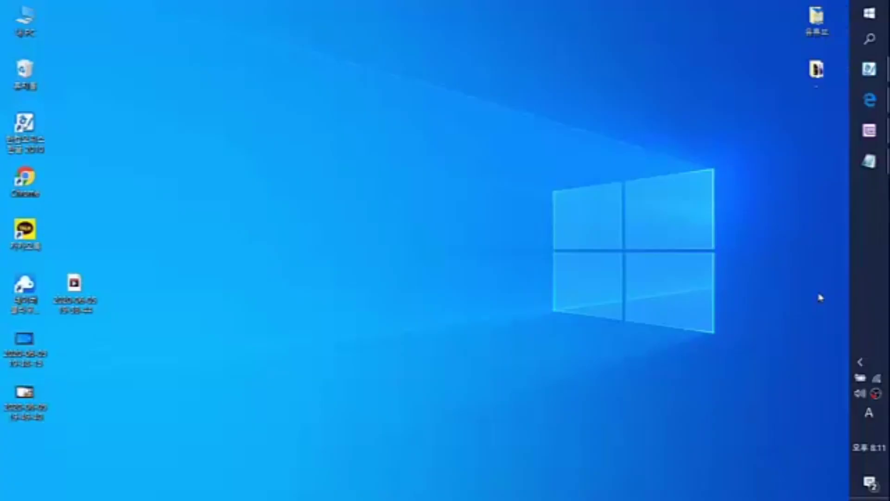
drag(869, 260, 682, 446)
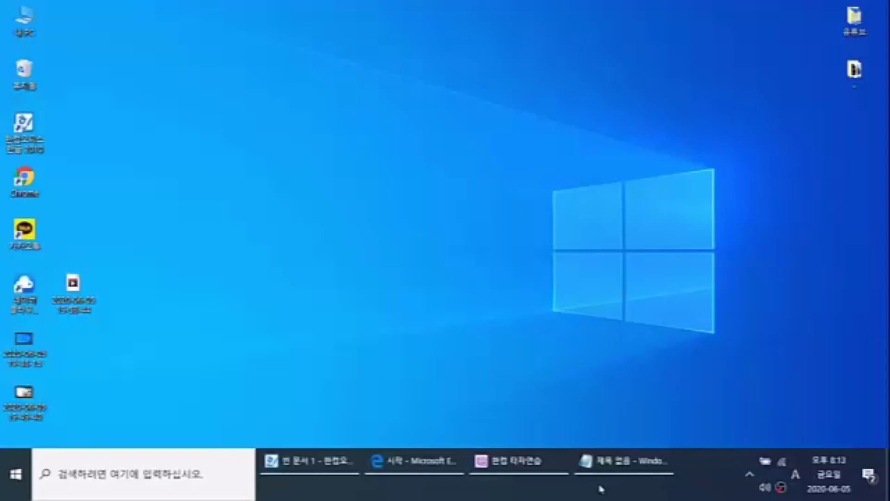
- Lock the taskbar in place with the 작업 표시줄 잠금 option
right_click(601, 489)
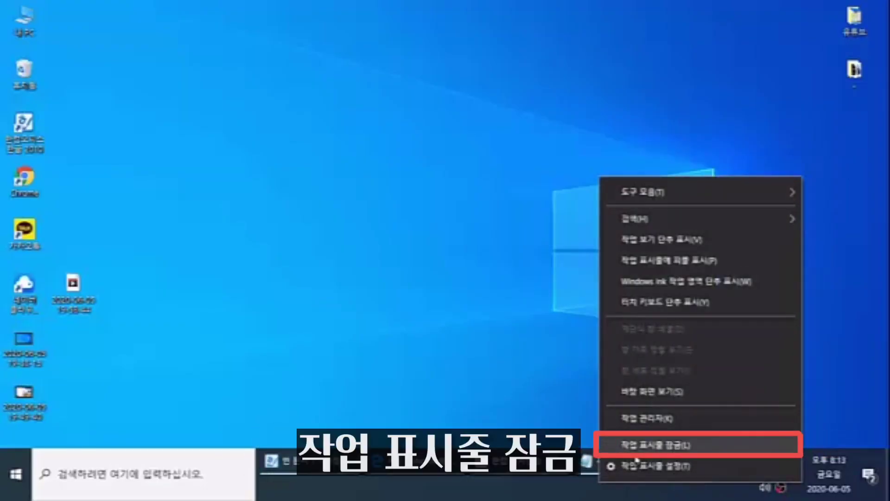
click(678, 446)
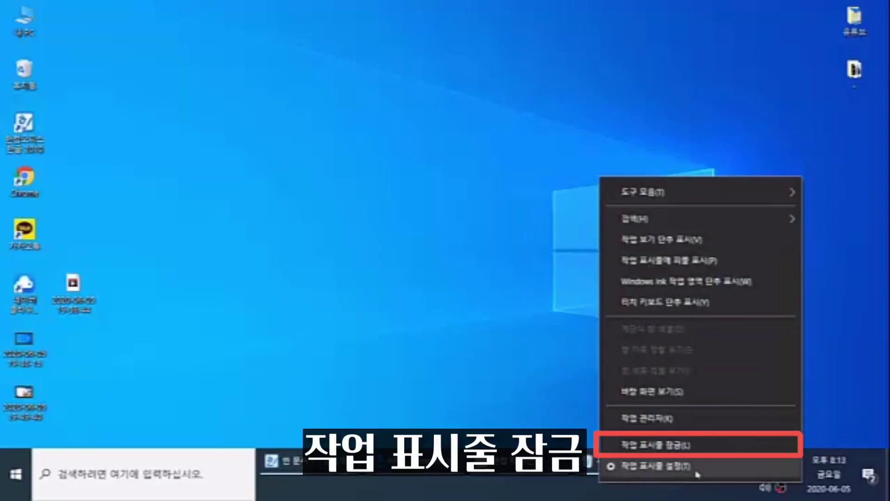
click(699, 448)
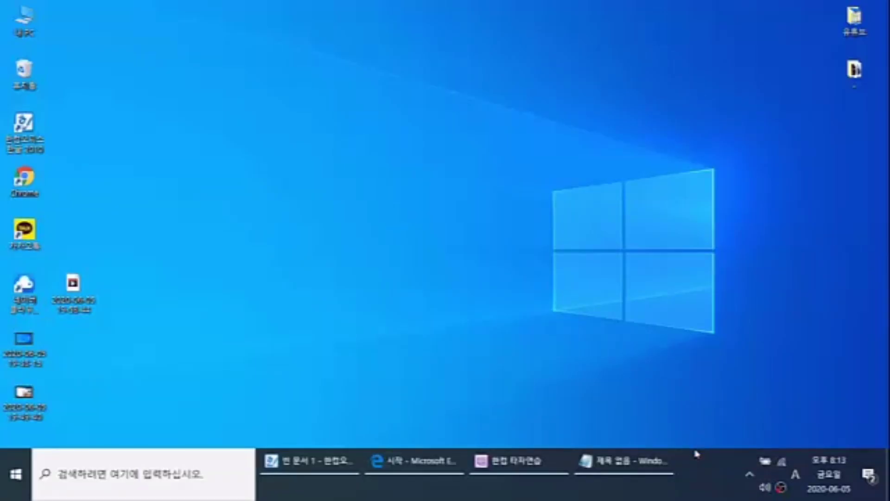
click(703, 437)
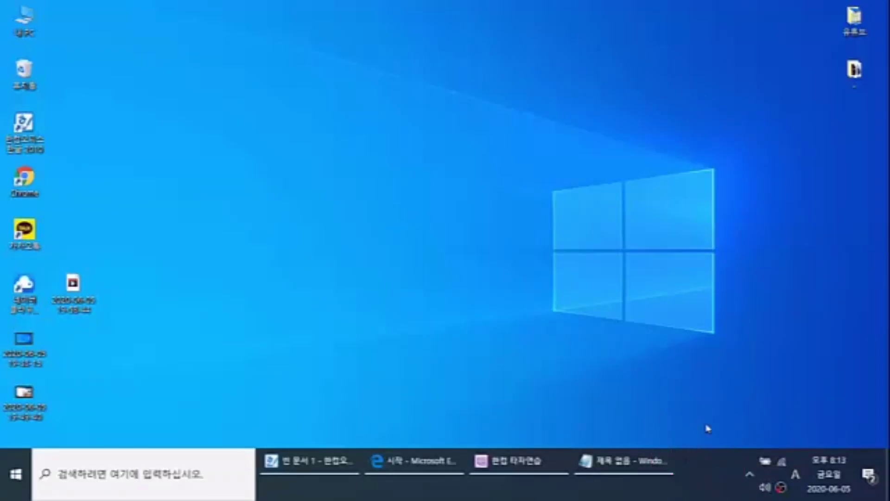